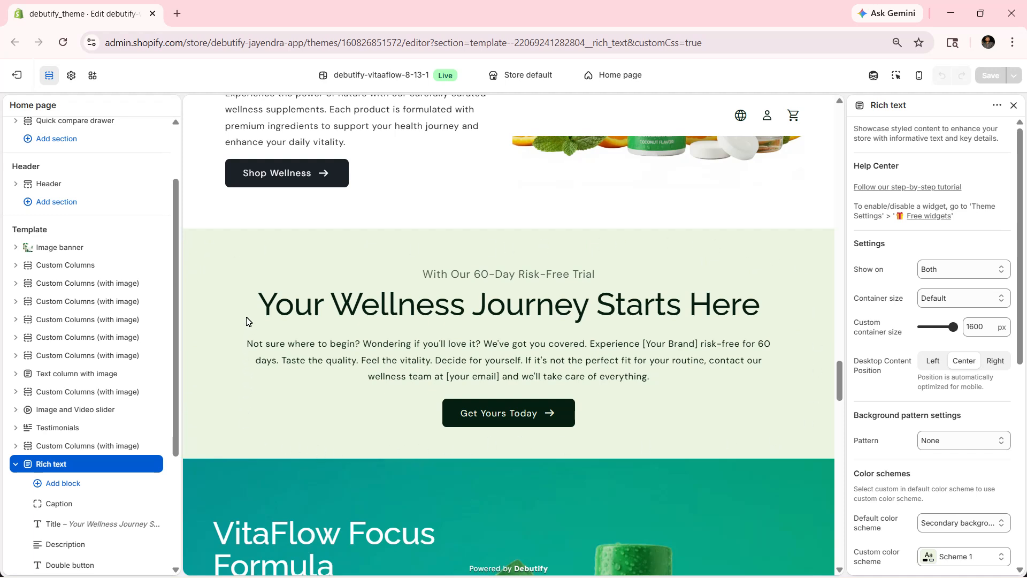
# Review the Rich text section's settings, from its display options through to its custom CSS.
pyautogui.scroll(-7, 903, 268)
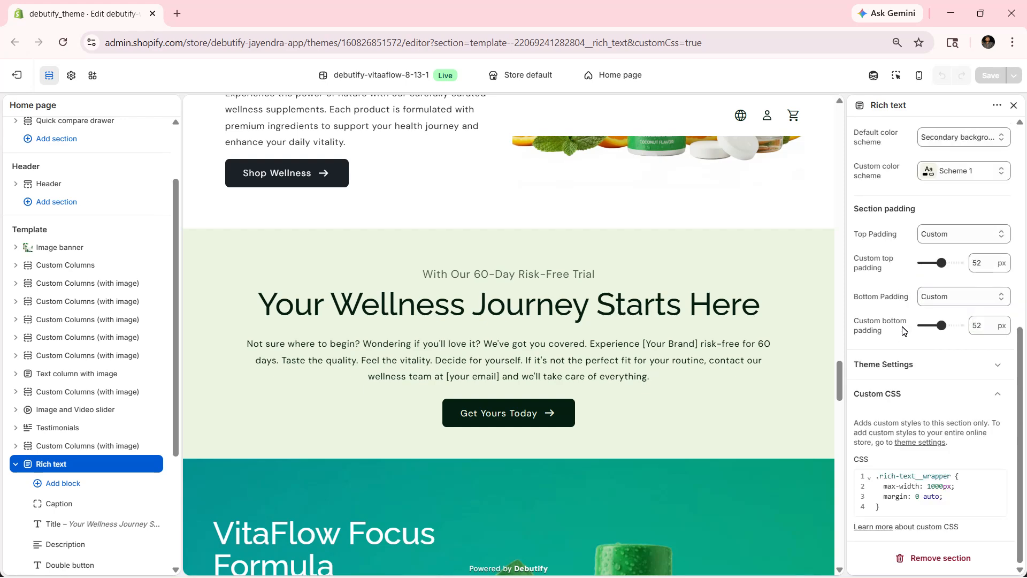
pyautogui.scroll(7, 917, 415)
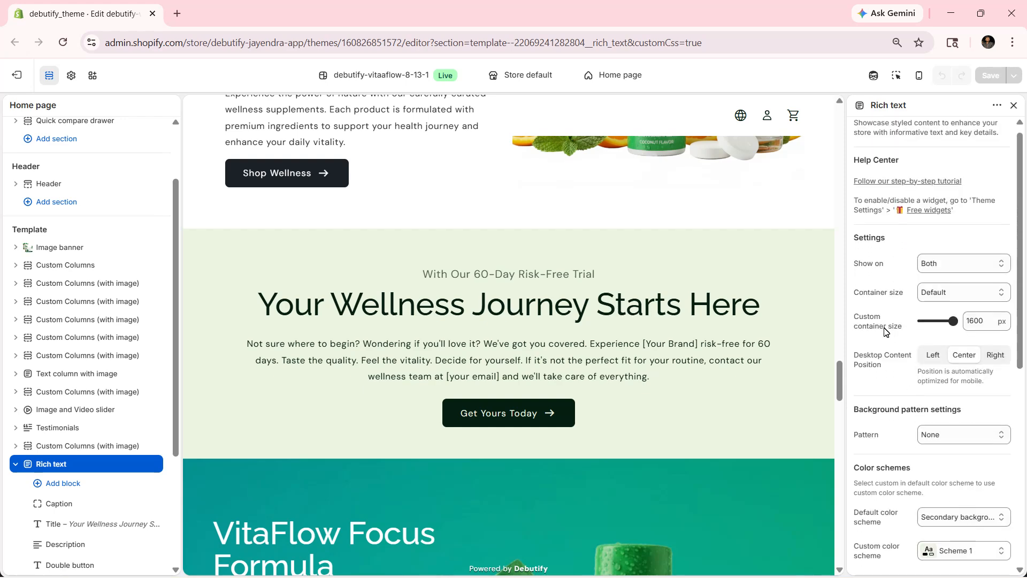
pyautogui.scroll(-7, 884, 331)
pyautogui.scroll(7, 885, 340)
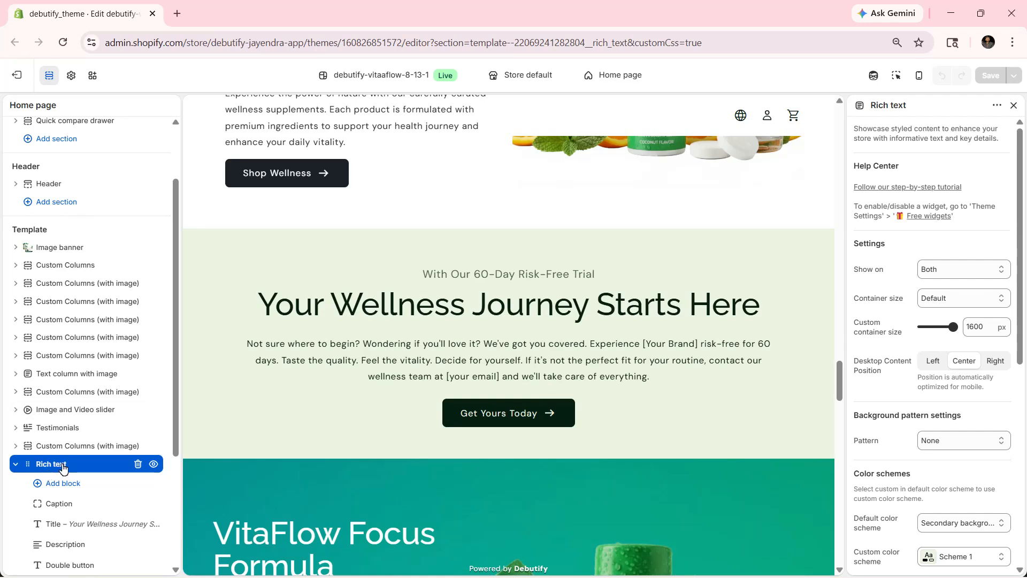
# Check the Rich Text toggle among the free widgets in the theme settings, and return to the home page sections.
pyautogui.click(72, 77)
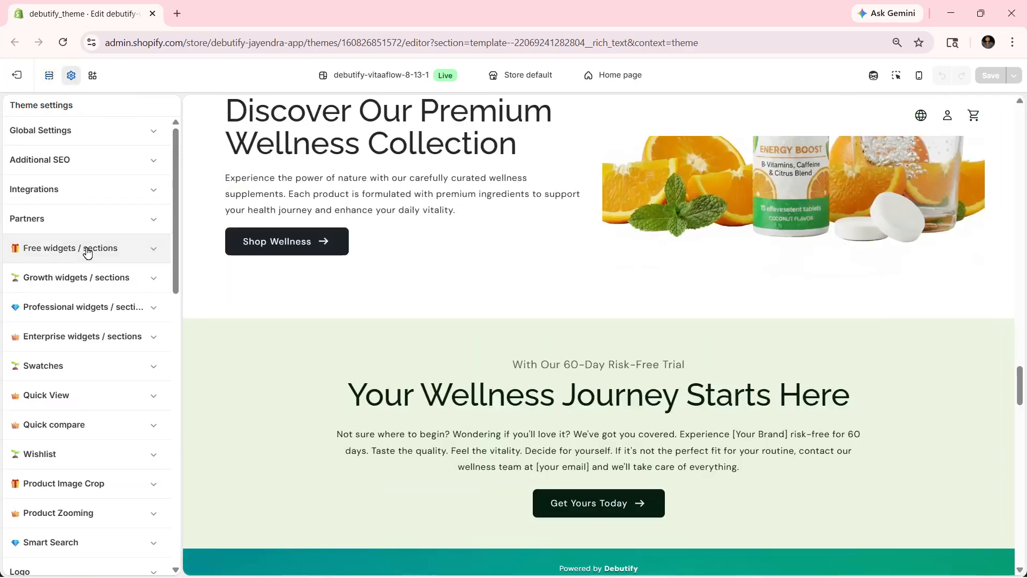
pyautogui.click(88, 249)
pyautogui.scroll(-5, 89, 275)
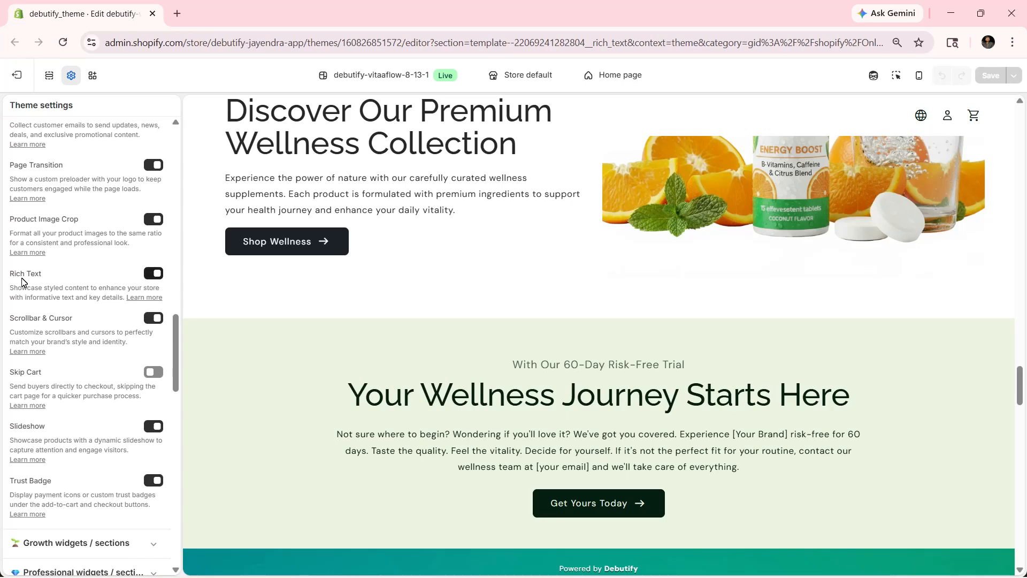
pyautogui.click(50, 76)
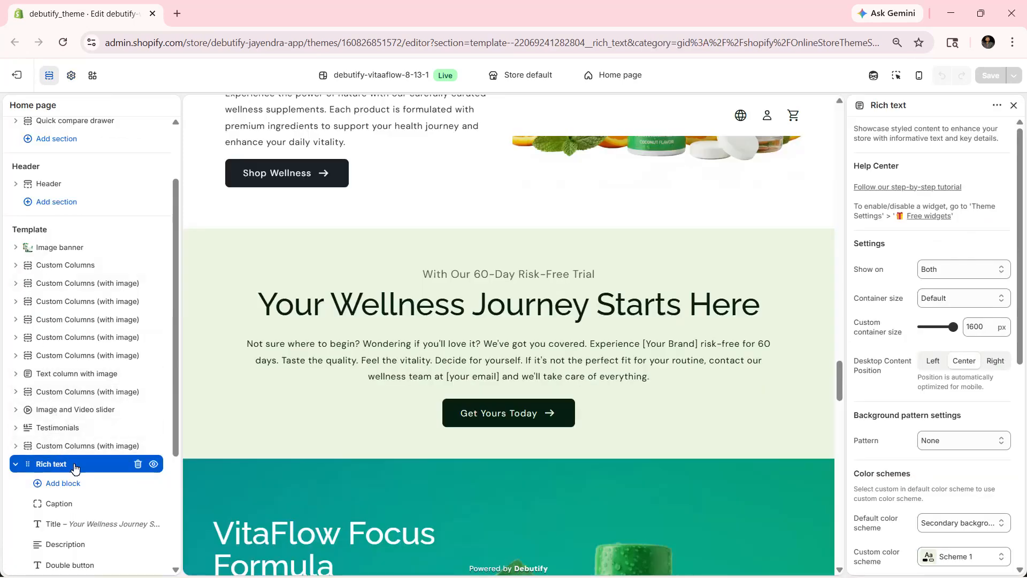
# Look up Rich text among the sections that can be added to the home page template, without adding it.
pyautogui.scroll(-3, 75, 469)
pyautogui.click(68, 493)
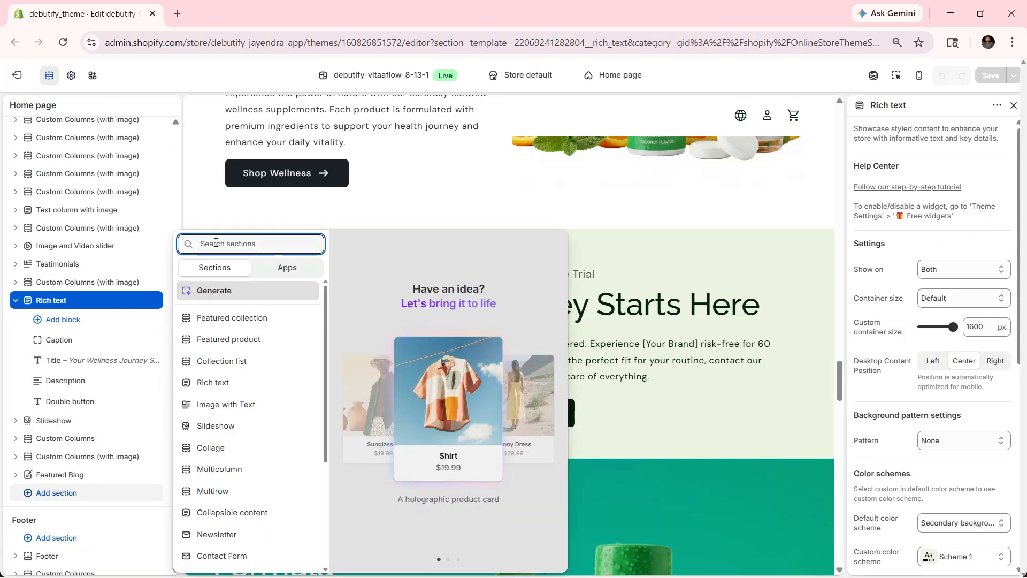
pyautogui.write('r')
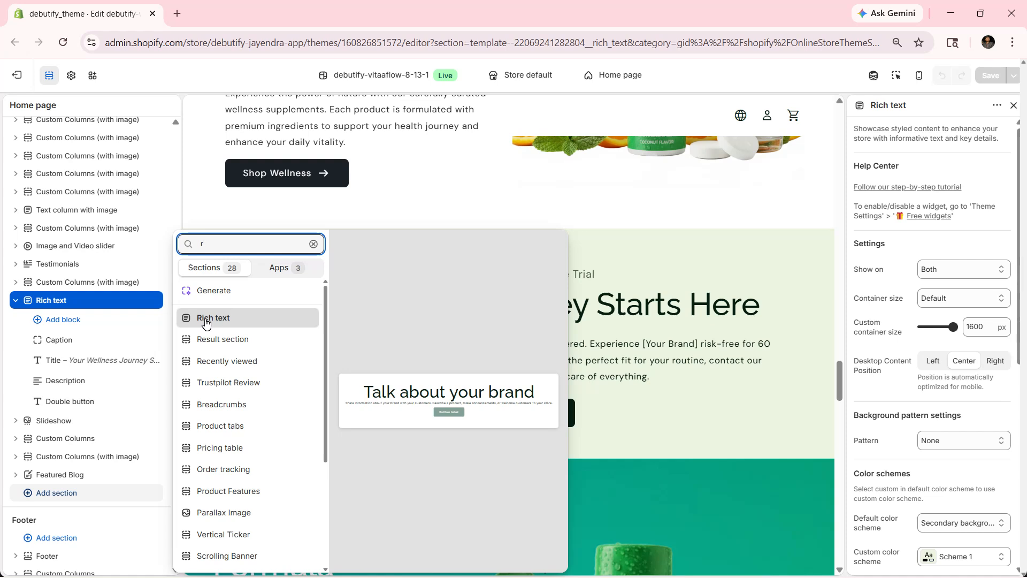
pyautogui.click(115, 298)
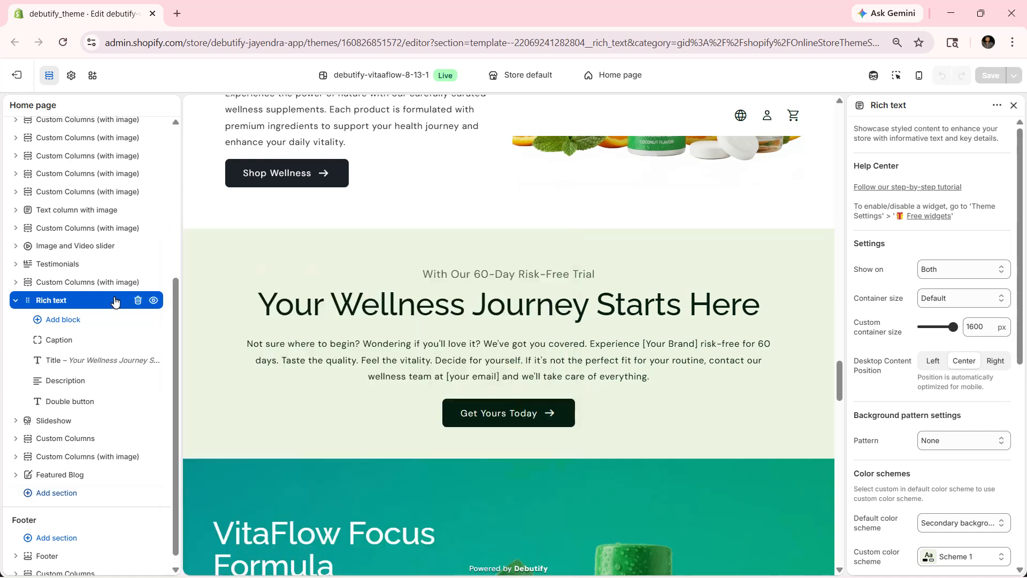
# Review the Rich text section's Show on and Container size options, keeping Both and Default.
pyautogui.scroll(-7, 892, 280)
pyautogui.scroll(7, 878, 276)
pyautogui.click(924, 273)
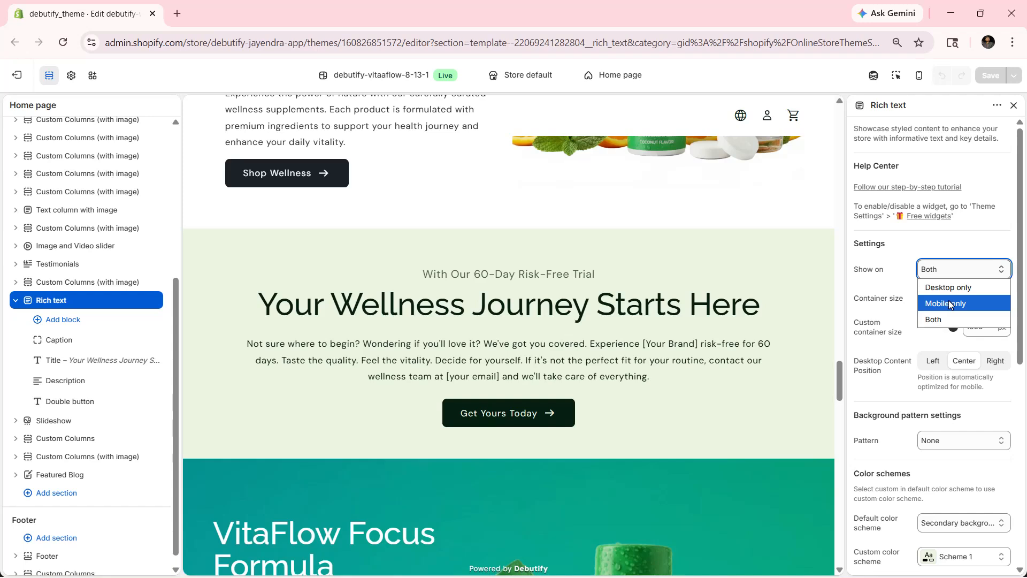
pyautogui.click(925, 321)
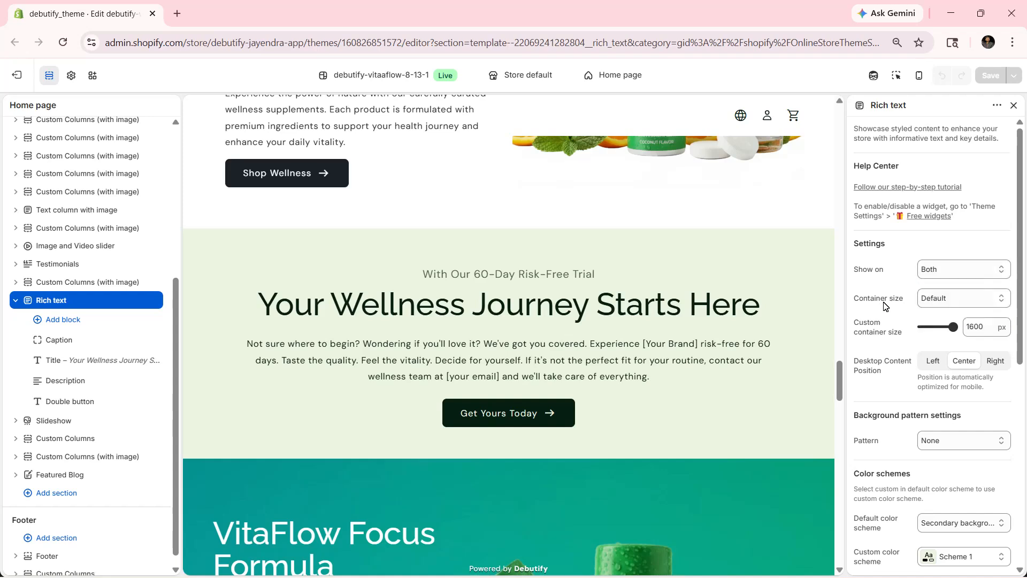
pyautogui.click(923, 305)
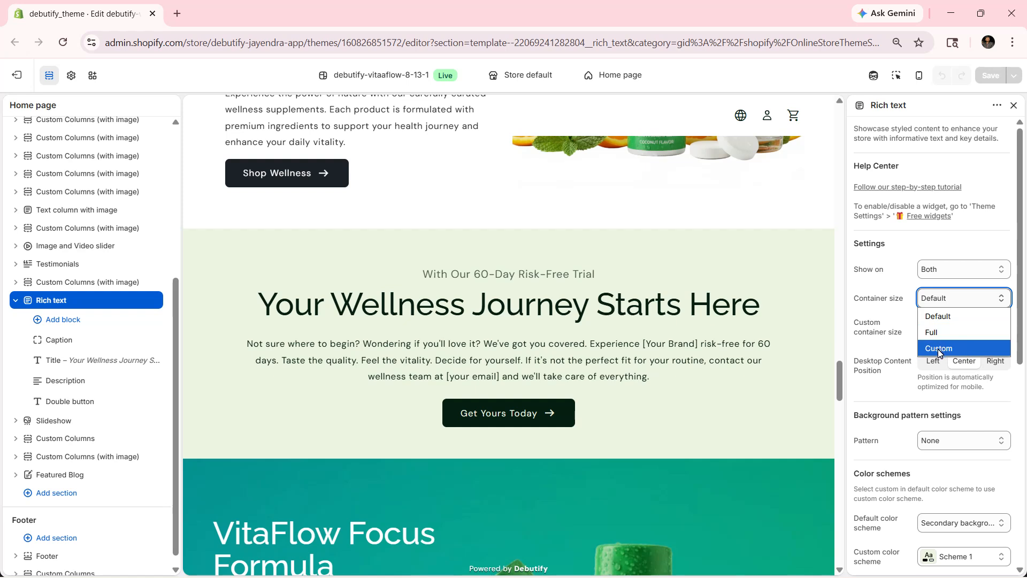
pyautogui.click(867, 337)
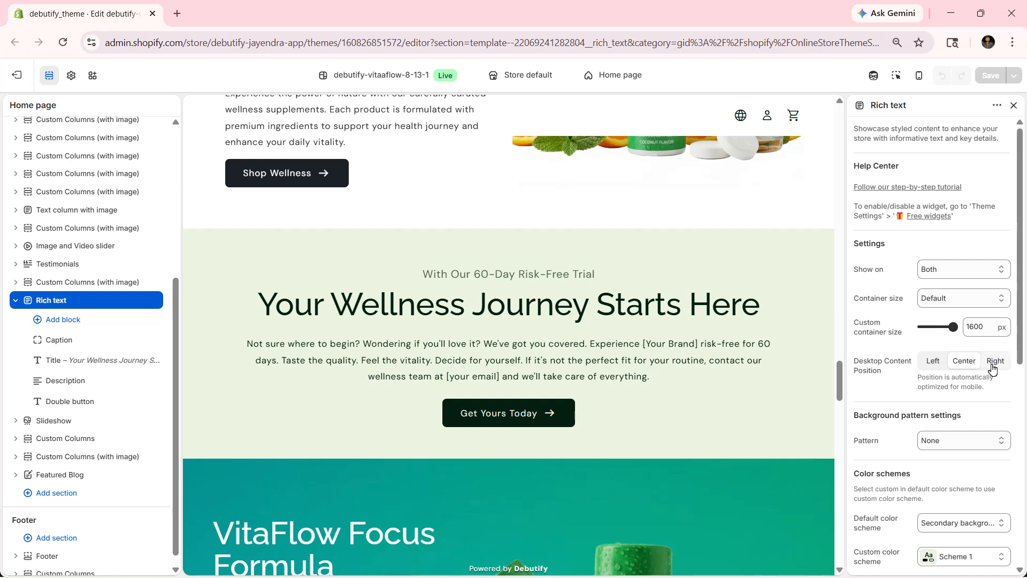
# Preview the available background patterns on the Rich text section one by one and set the pattern to Lips.
pyautogui.scroll(-3, 882, 265)
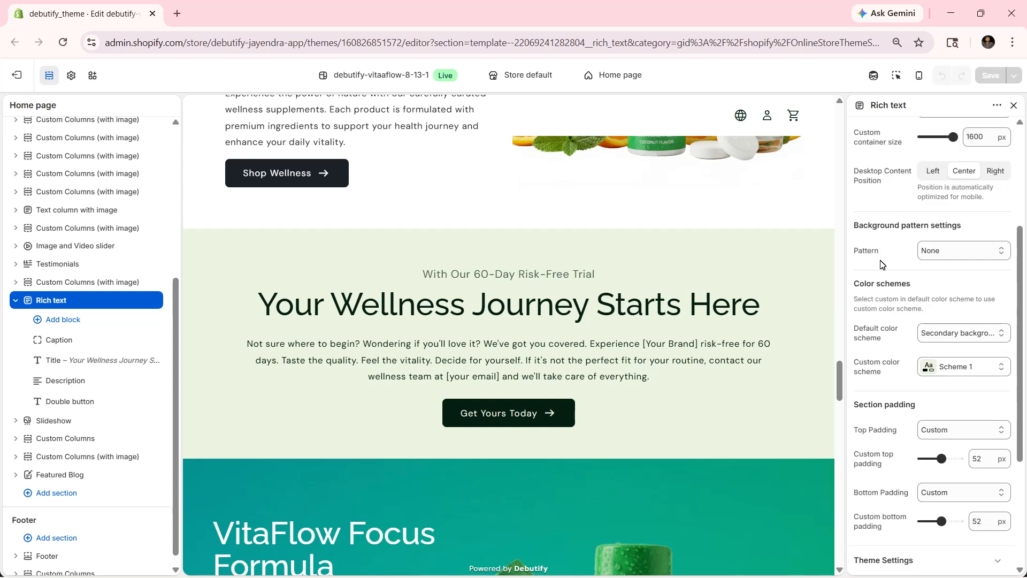
pyautogui.click(923, 251)
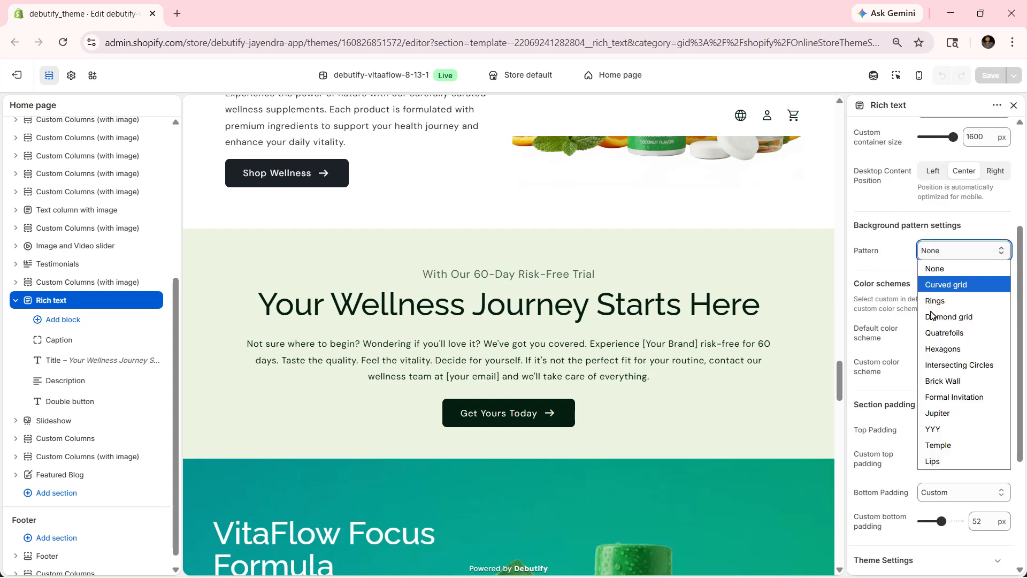
pyautogui.click(938, 273)
pyautogui.press('Down')
pyautogui.press('Down')
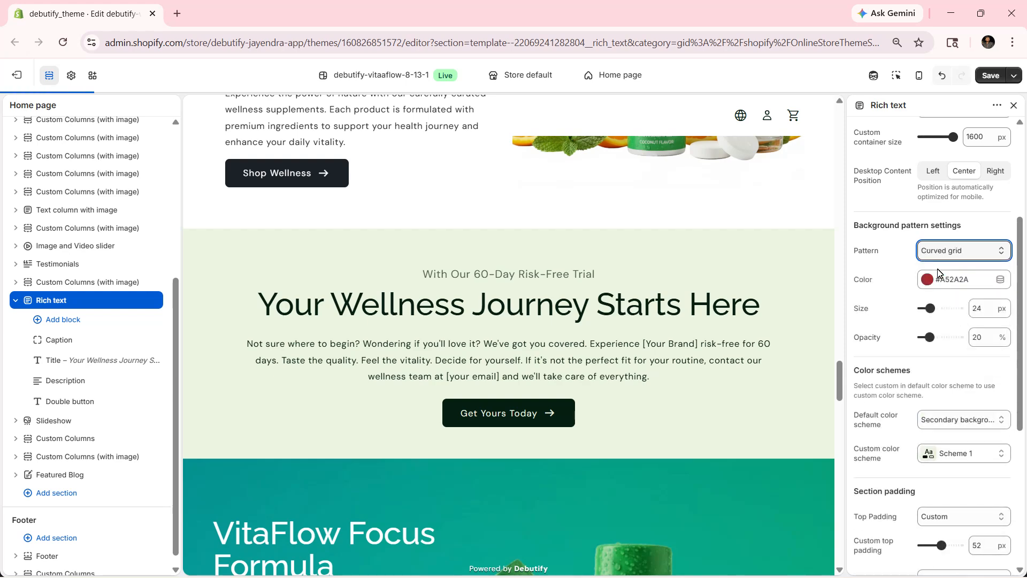
pyautogui.press('Down')
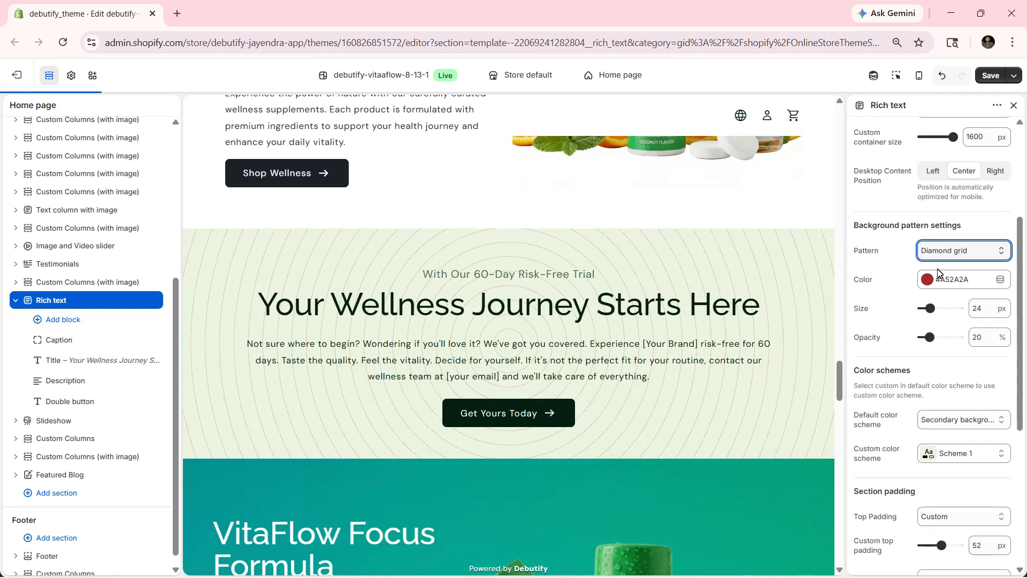
pyautogui.press('Down')
pyautogui.press('Down')
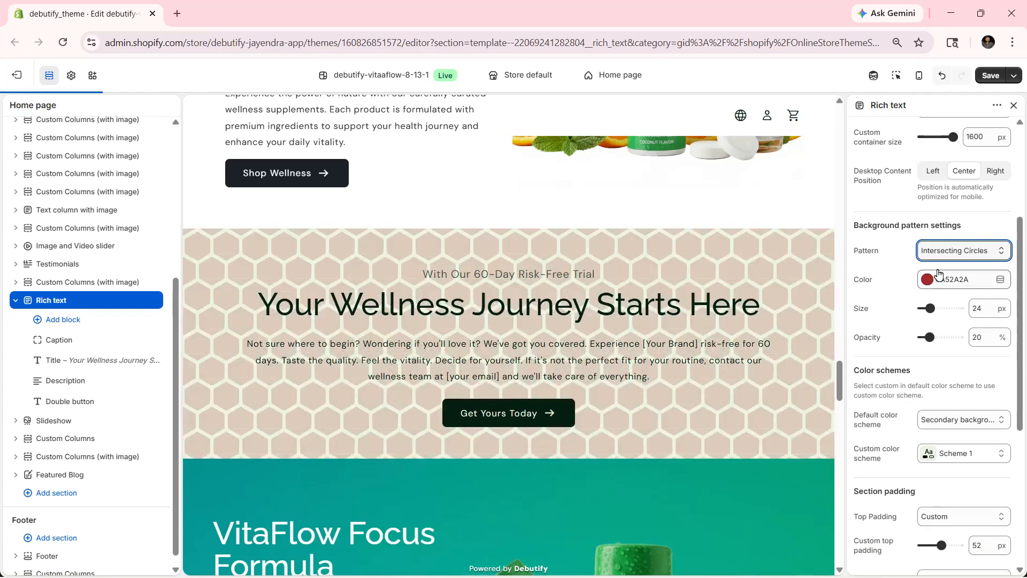
pyautogui.press('Down')
pyautogui.press('Down')
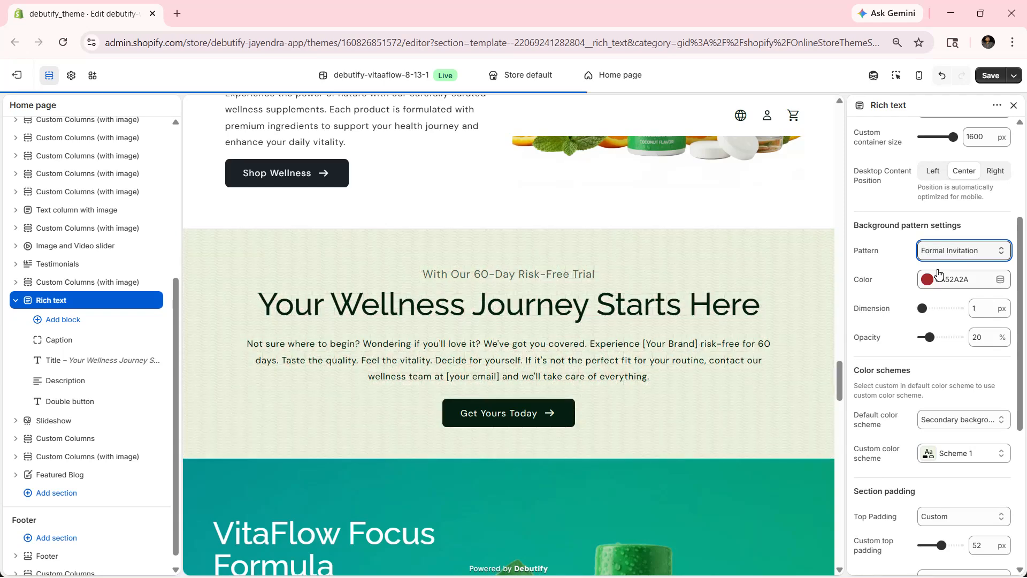
pyautogui.press('Down')
pyautogui.press('Down')
pyautogui.press('Down')
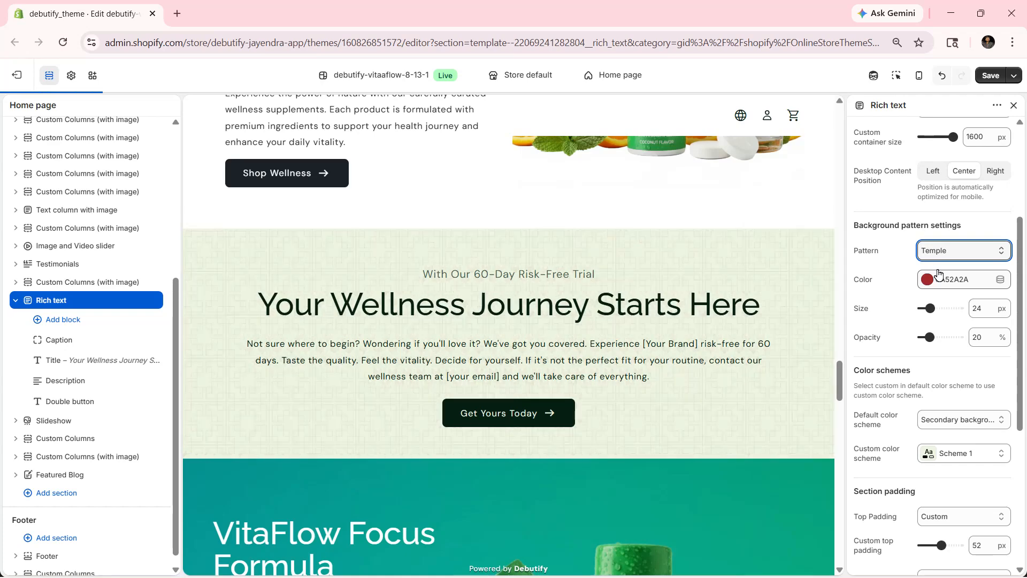
pyautogui.press('Down')
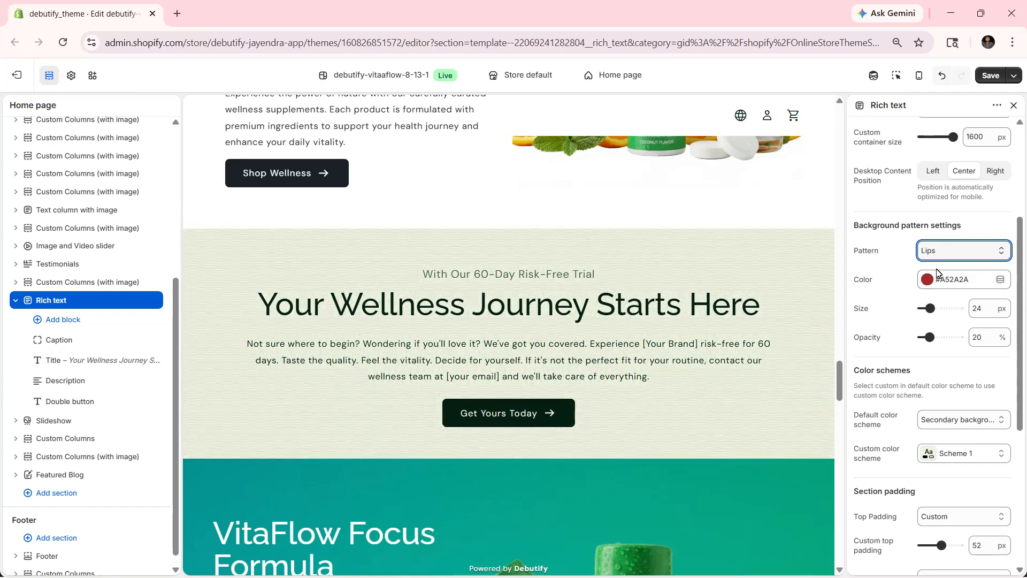
# View the Lips pattern's color choices without changing the color, and set its size to 20 px and opacity to 50%.
pyautogui.scroll(-2, 904, 225)
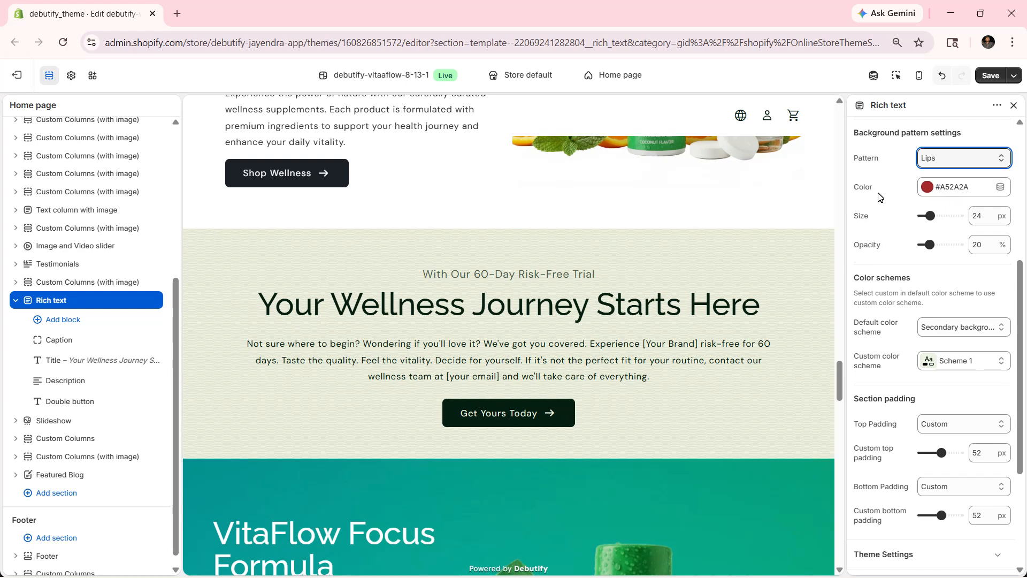
pyautogui.click(923, 194)
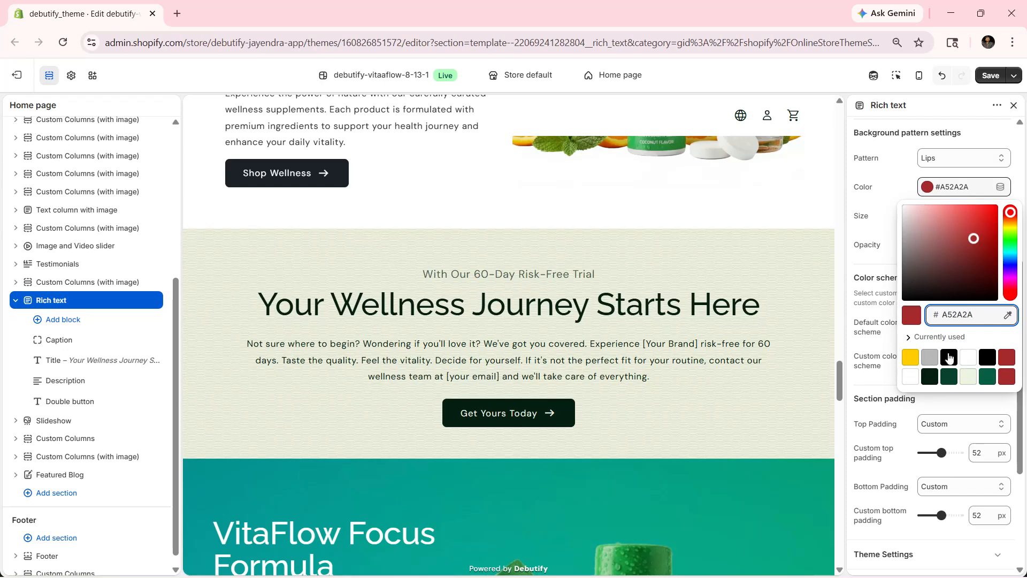
pyautogui.click(865, 221)
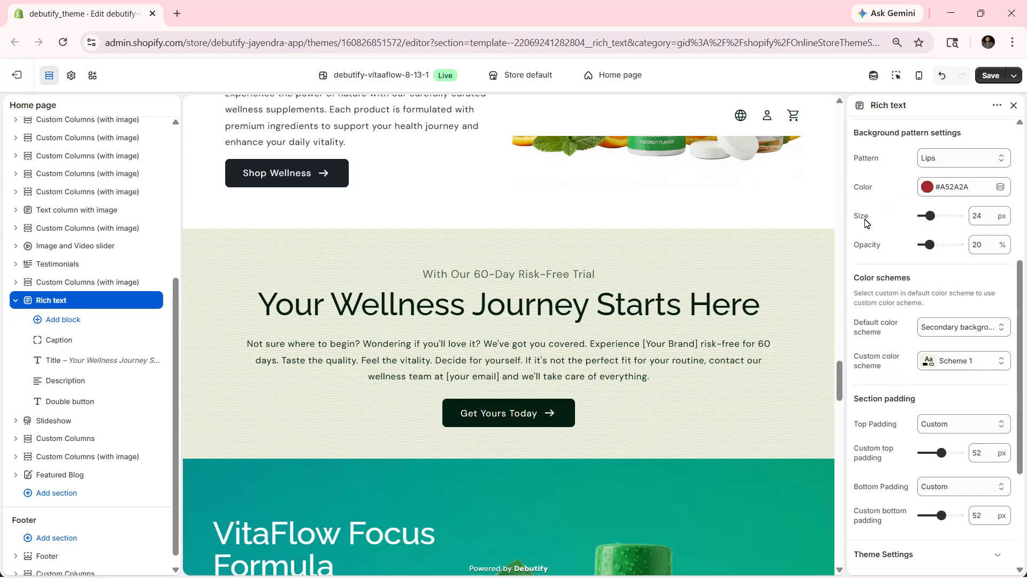
pyautogui.moveTo(931, 216)
pyautogui.mouseDown()
pyautogui.moveTo(974, 216)
pyautogui.moveTo(917, 216)
pyautogui.moveTo(945, 215)
pyautogui.moveTo(928, 215)
pyautogui.mouseUp()
pyautogui.moveTo(930, 245)
pyautogui.mouseDown()
pyautogui.moveTo(920, 244)
pyautogui.moveTo(962, 244)
pyautogui.moveTo(941, 245)
pyautogui.mouseUp()
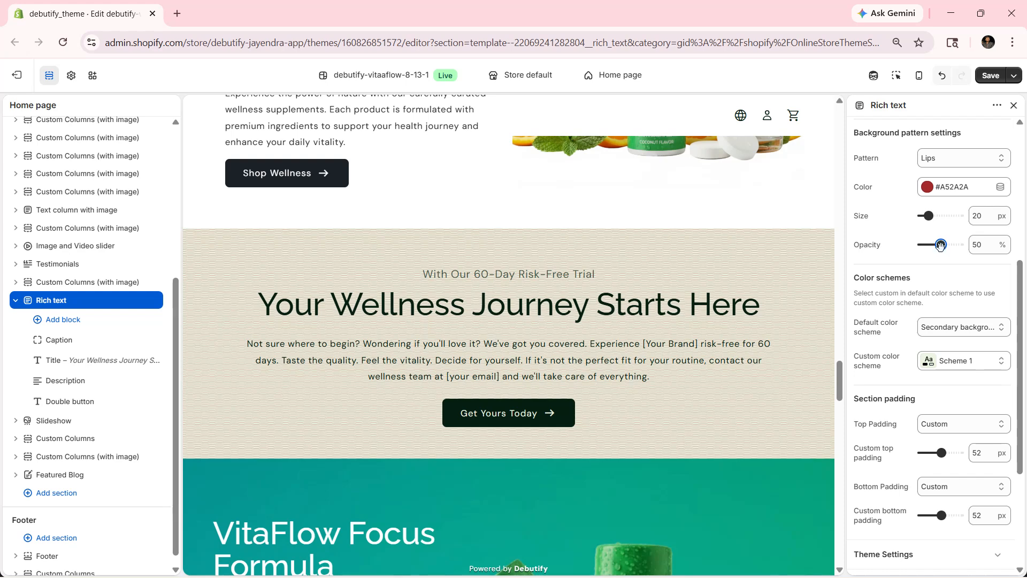
# Preview the default color schemes on the Rich text section in turn and set the scheme to Custom.
pyautogui.scroll(-2, 915, 239)
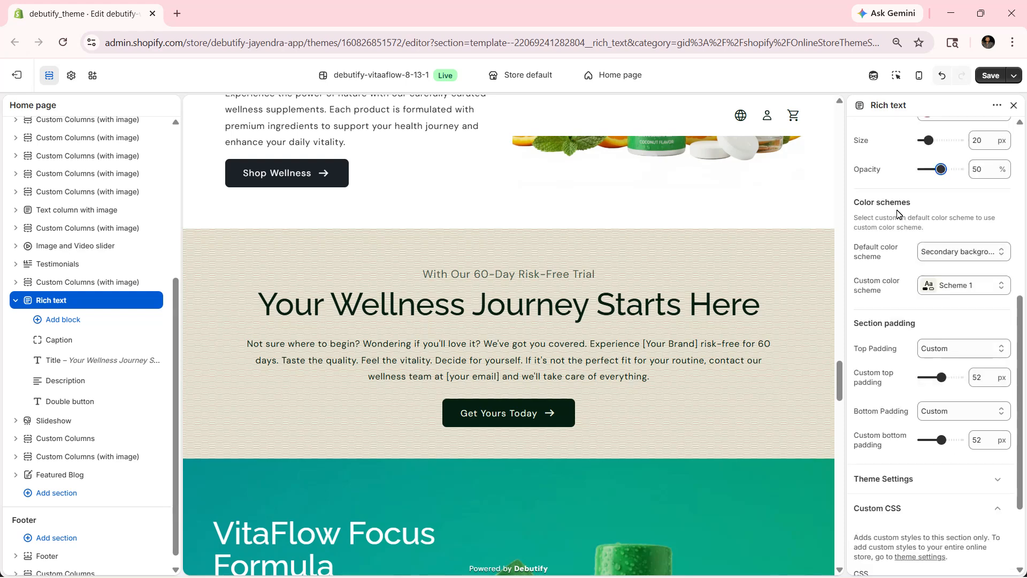
pyautogui.click(928, 257)
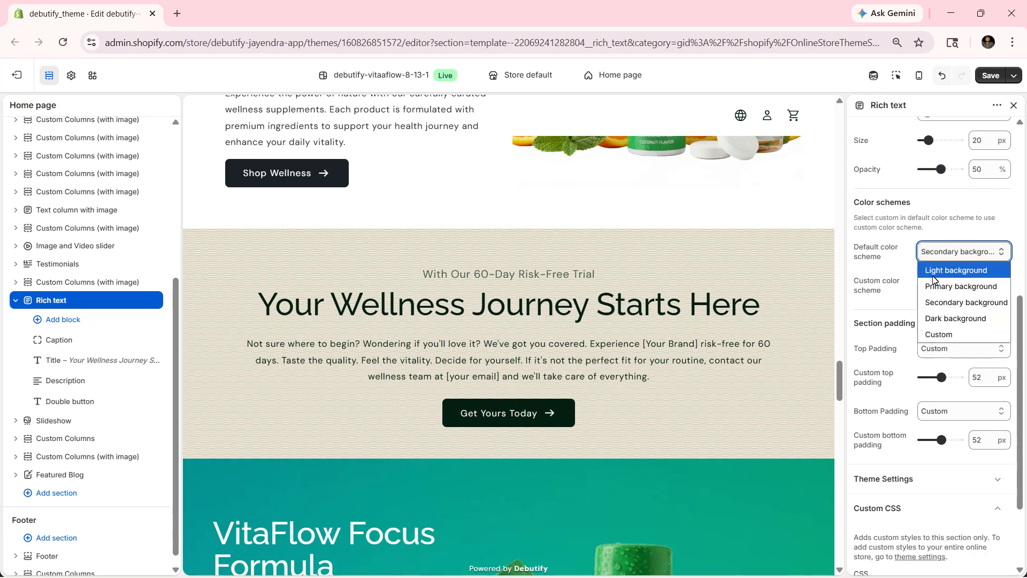
pyautogui.click(934, 277)
pyautogui.press('Down')
pyautogui.press('Down')
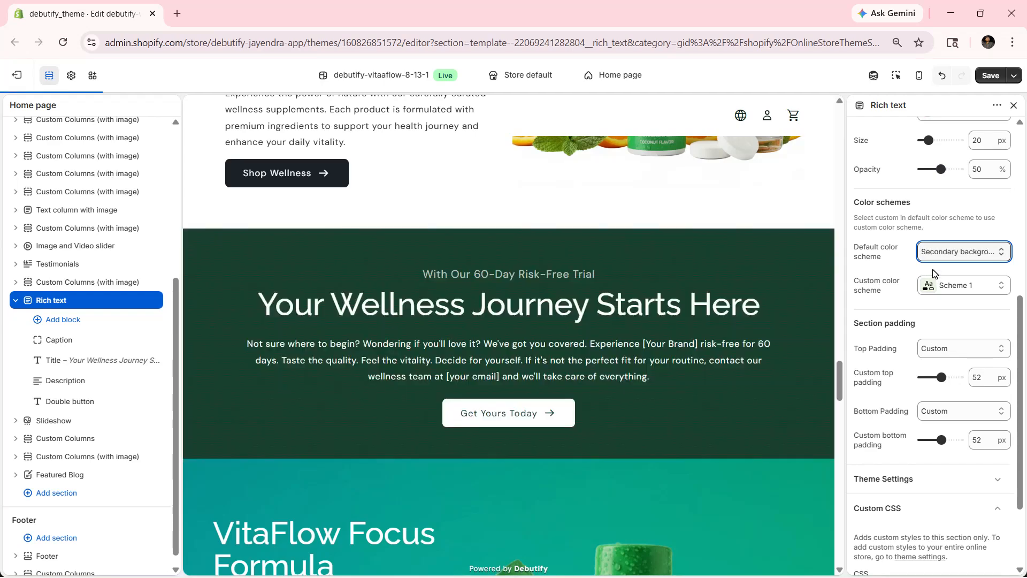
pyautogui.press('Down')
pyautogui.press('Down')
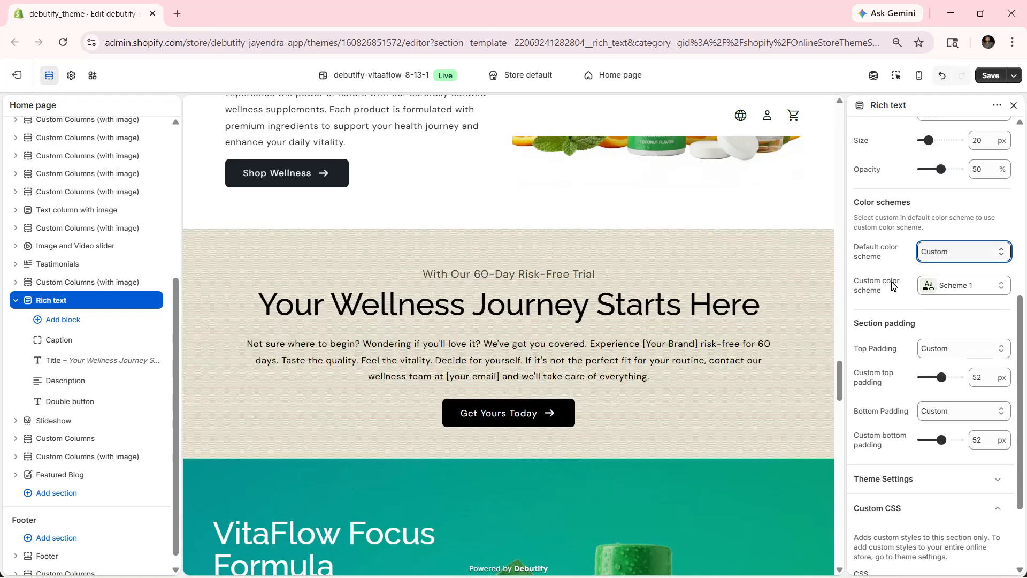
# Set the Rich text section's custom top padding to 48 px and view the top and bottom padding options.
pyautogui.click(934, 348)
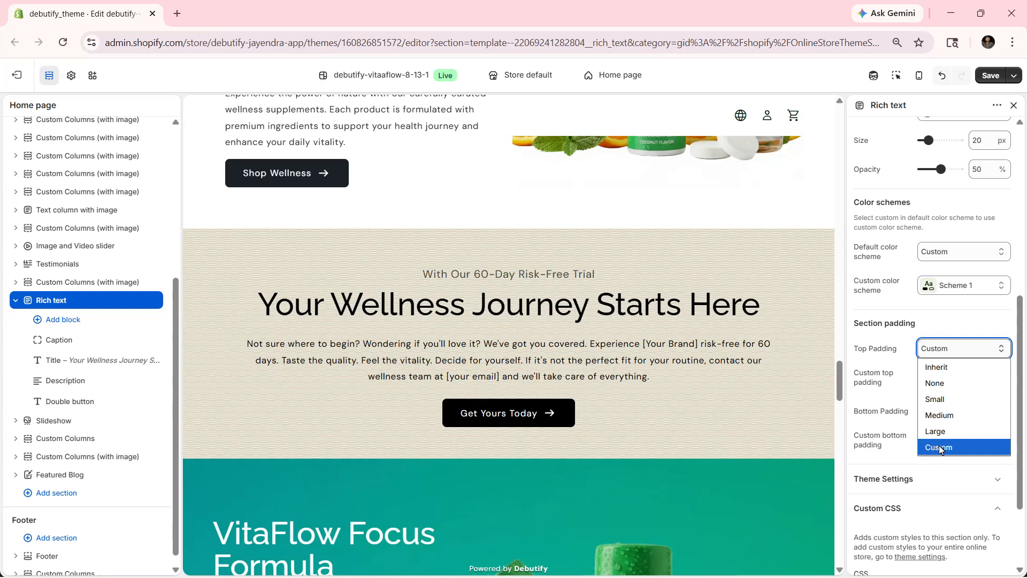
pyautogui.click(878, 396)
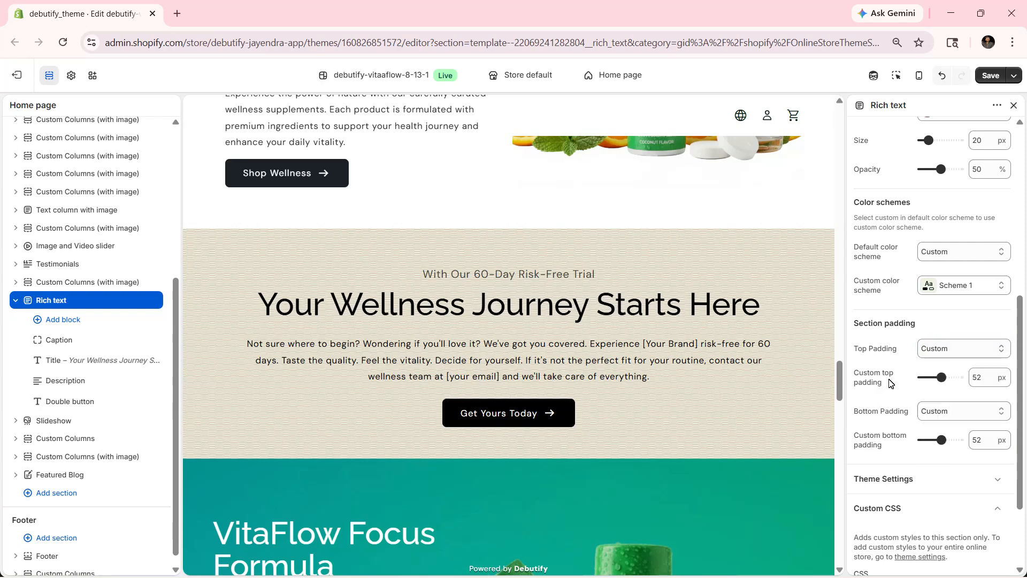
pyautogui.moveTo(942, 388)
pyautogui.mouseDown()
pyautogui.moveTo(918, 381)
pyautogui.moveTo(958, 383)
pyautogui.moveTo(938, 392)
pyautogui.mouseUp()
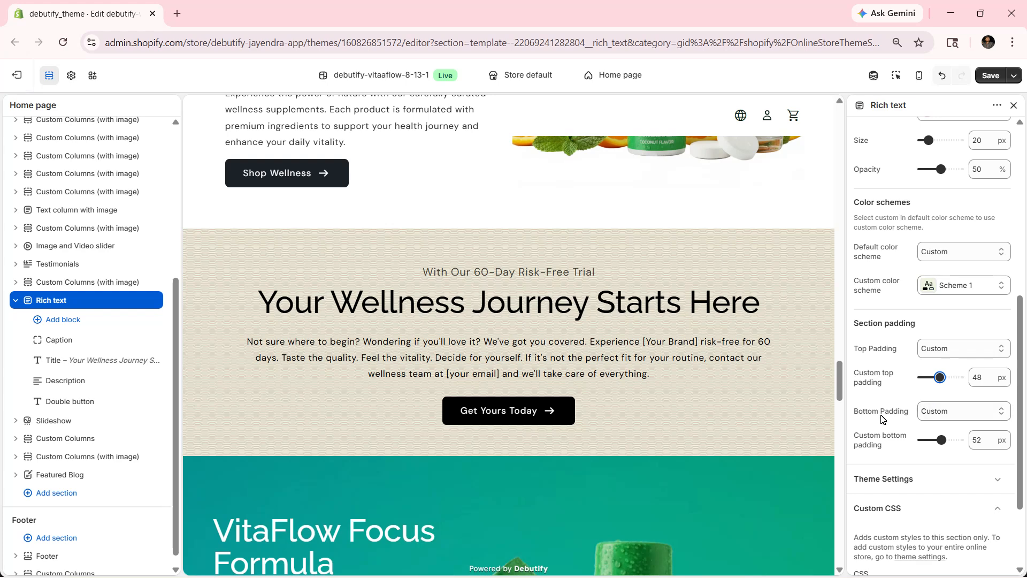
pyautogui.click(926, 416)
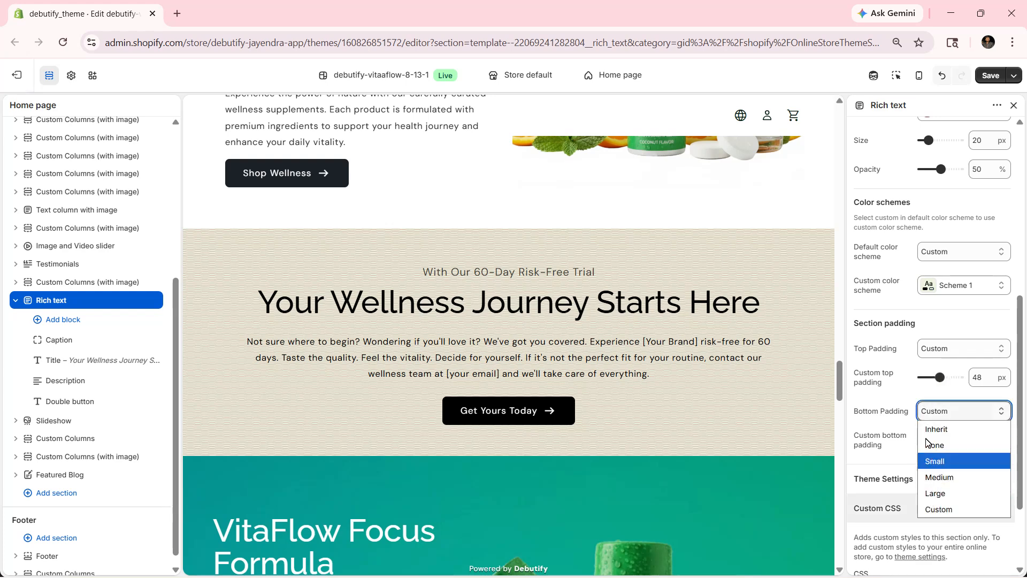
pyautogui.click(899, 424)
# View the block types that can be added to the Rich text section, without adding one.
pyautogui.click(75, 321)
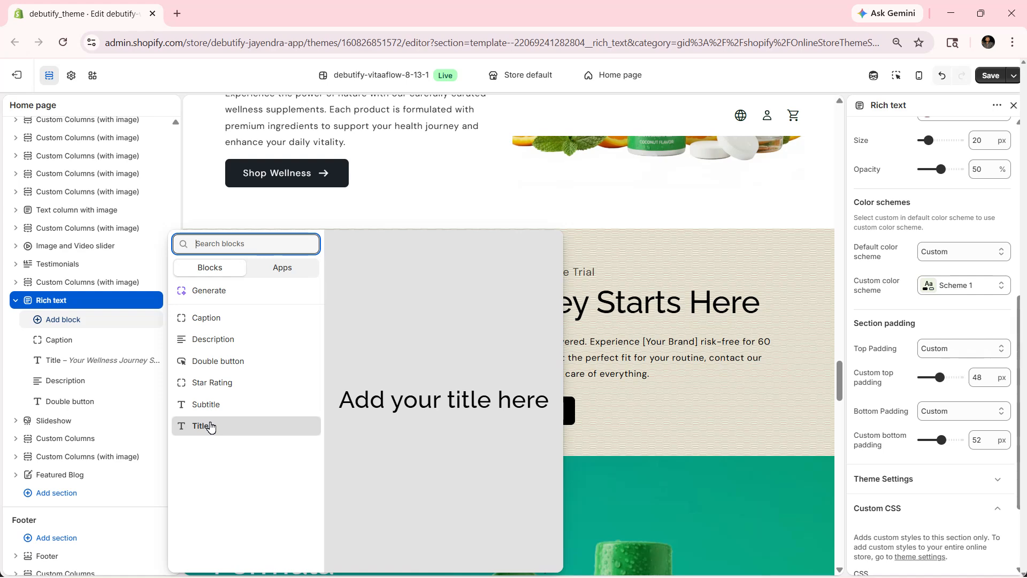
pyautogui.click(126, 301)
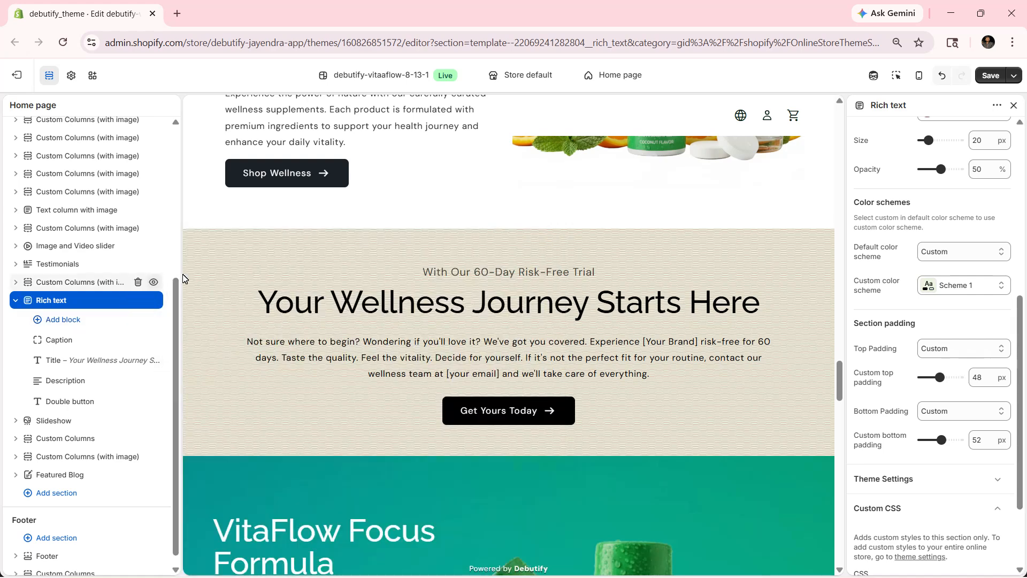